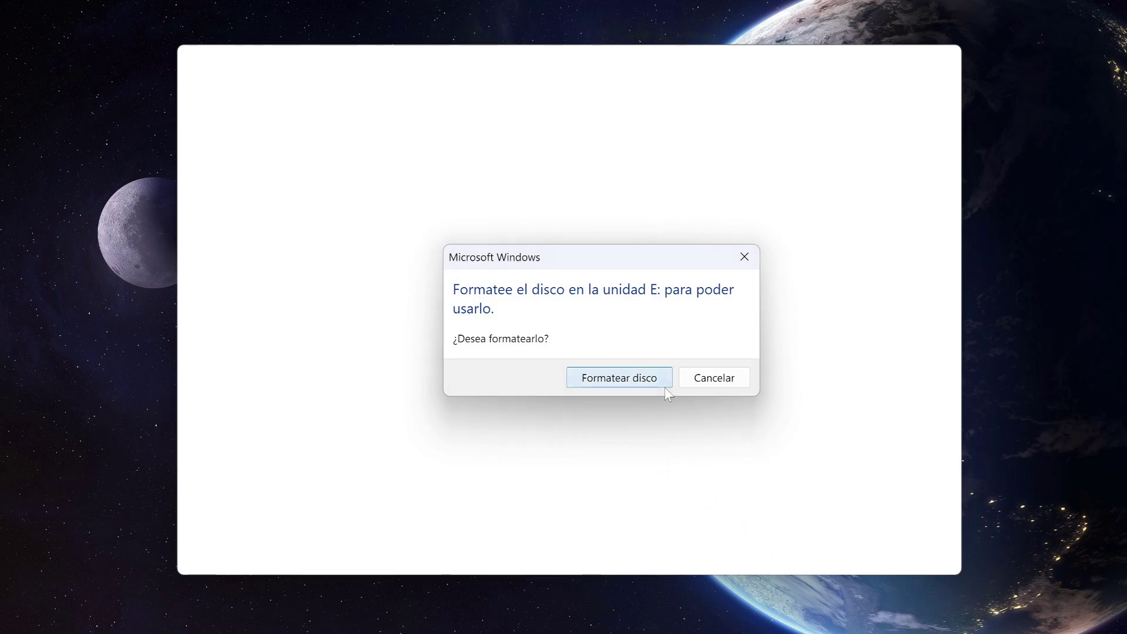
# Try to quick-format USB drive E: with the default FAT file system and allocation size, and dismiss the format dialogs.
pyautogui.click(664, 386)
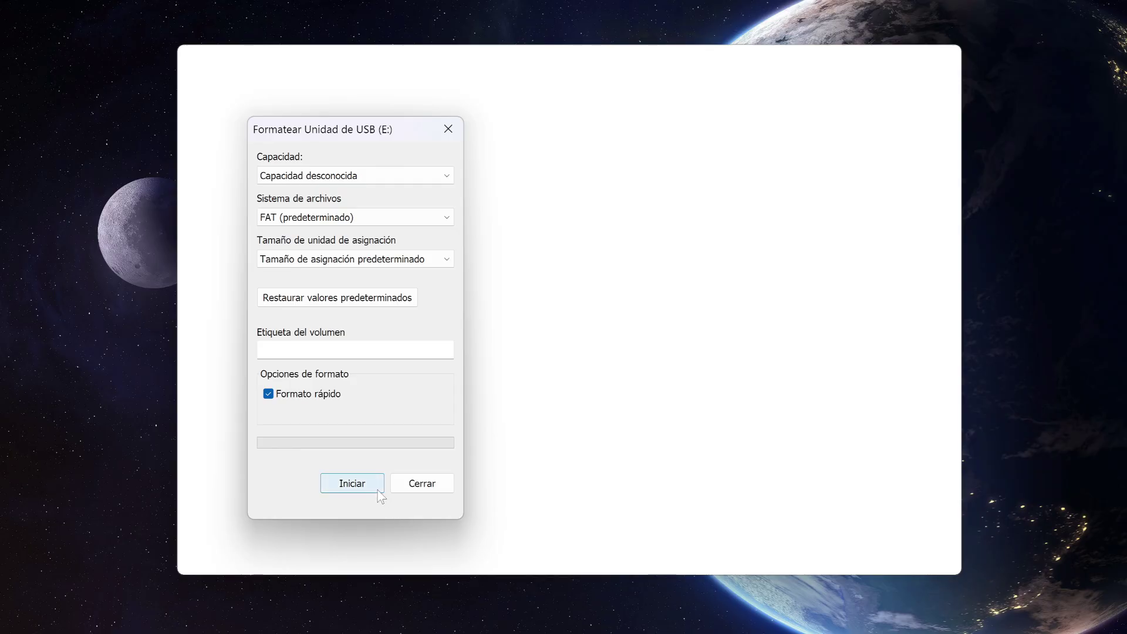
pyautogui.click(378, 491)
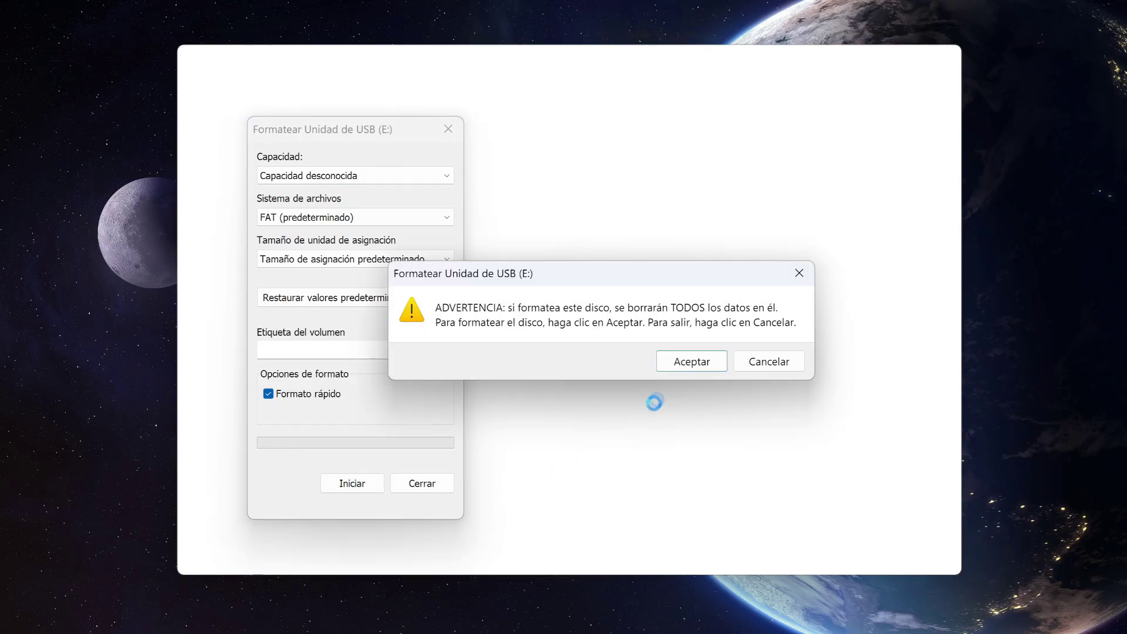
pyautogui.click(668, 371)
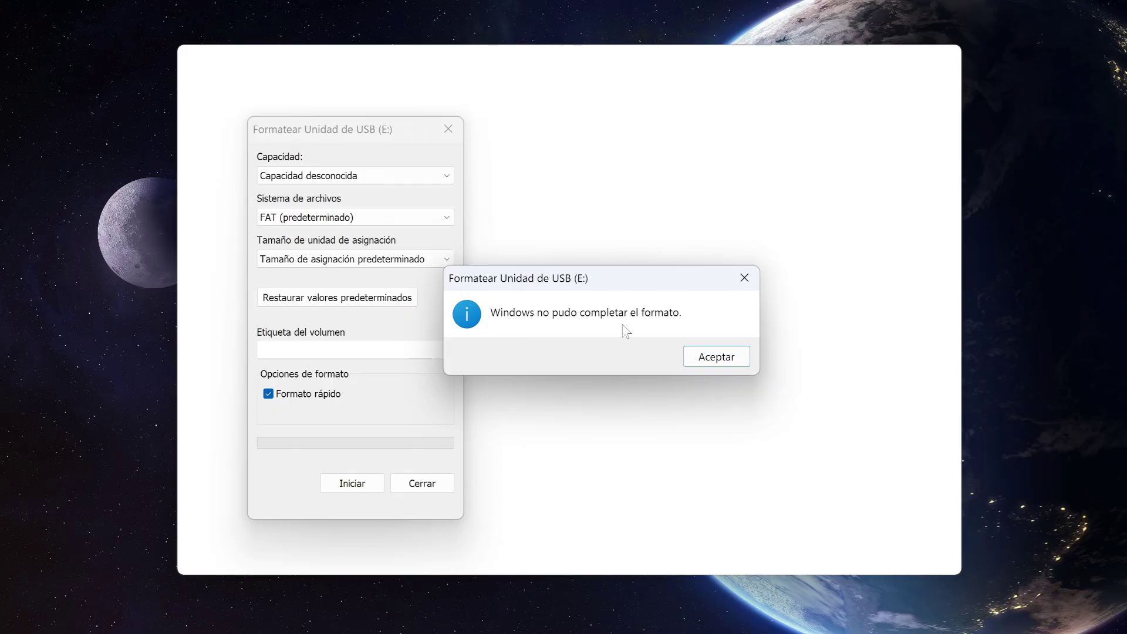
pyautogui.click(693, 358)
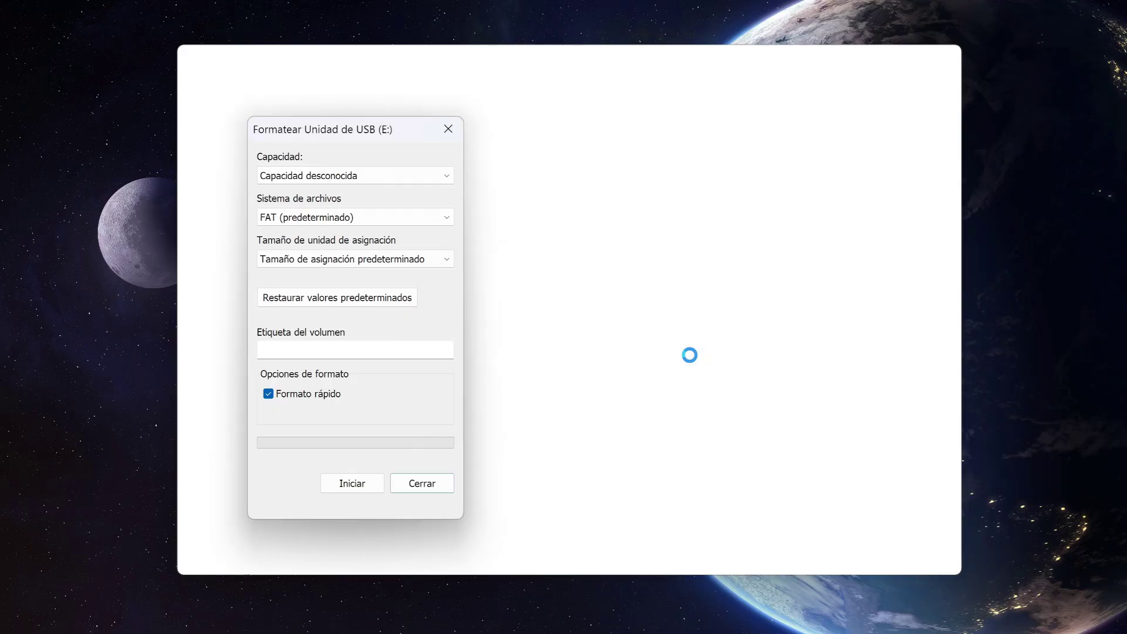
pyautogui.click(449, 489)
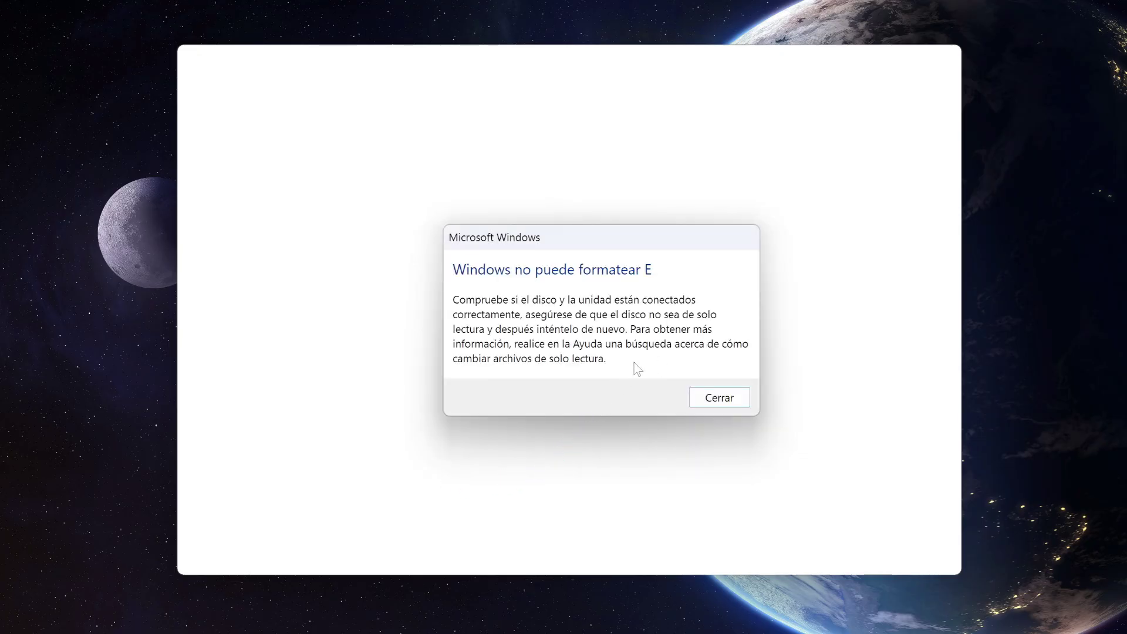
pyautogui.click(722, 398)
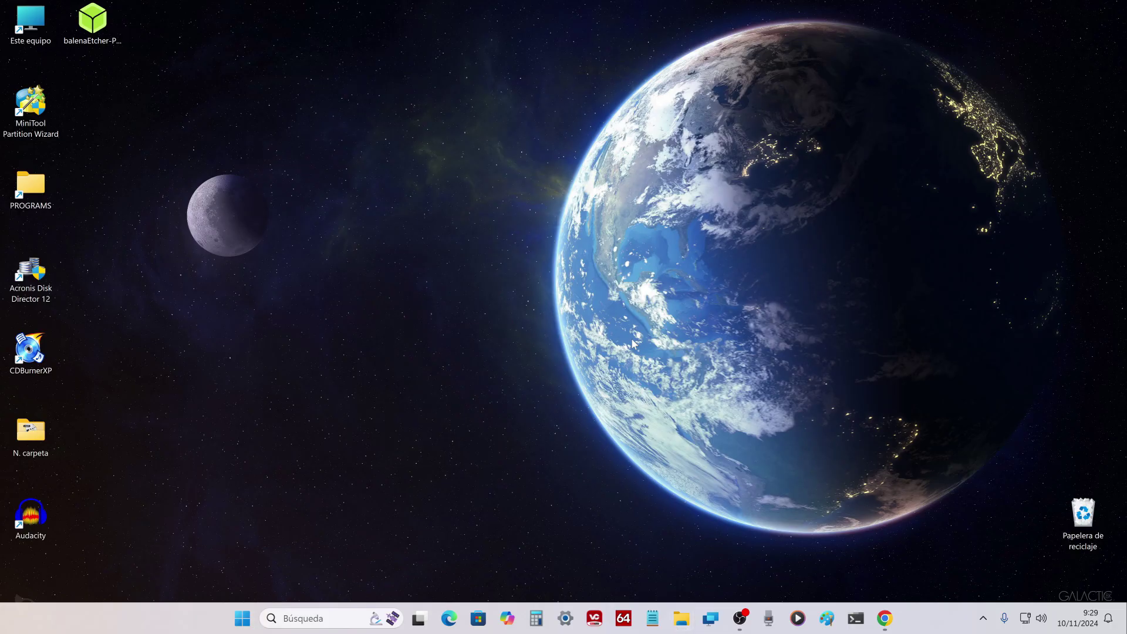
# Switch to File Explorer, check how USB drive E: is listed among the computer's drives, and close the window.
pyautogui.click(681, 618)
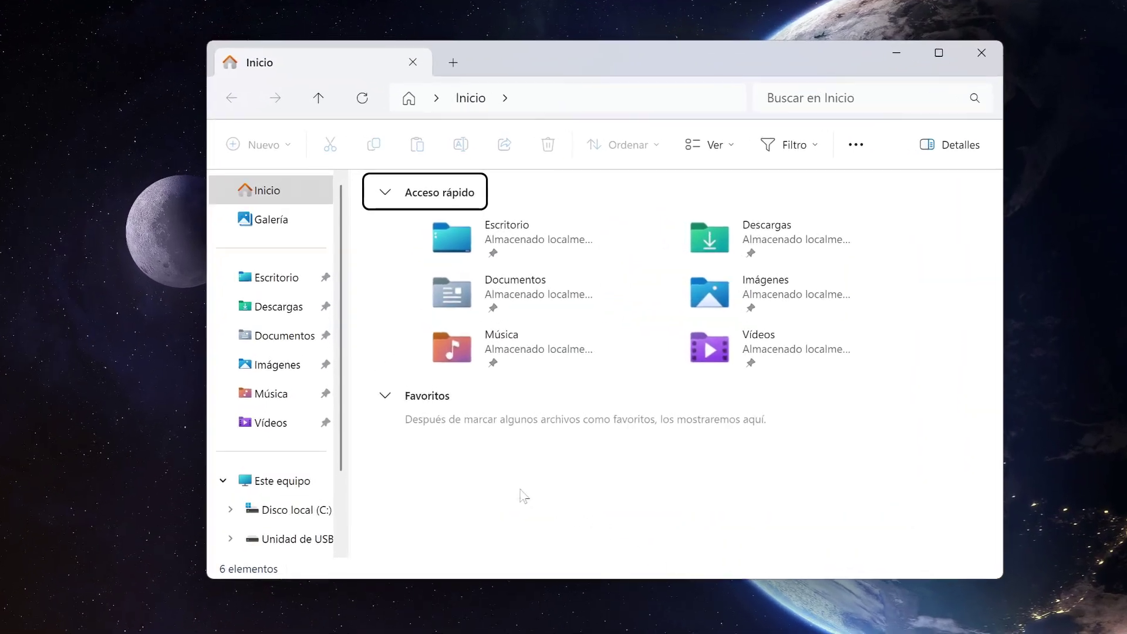
pyautogui.click(241, 485)
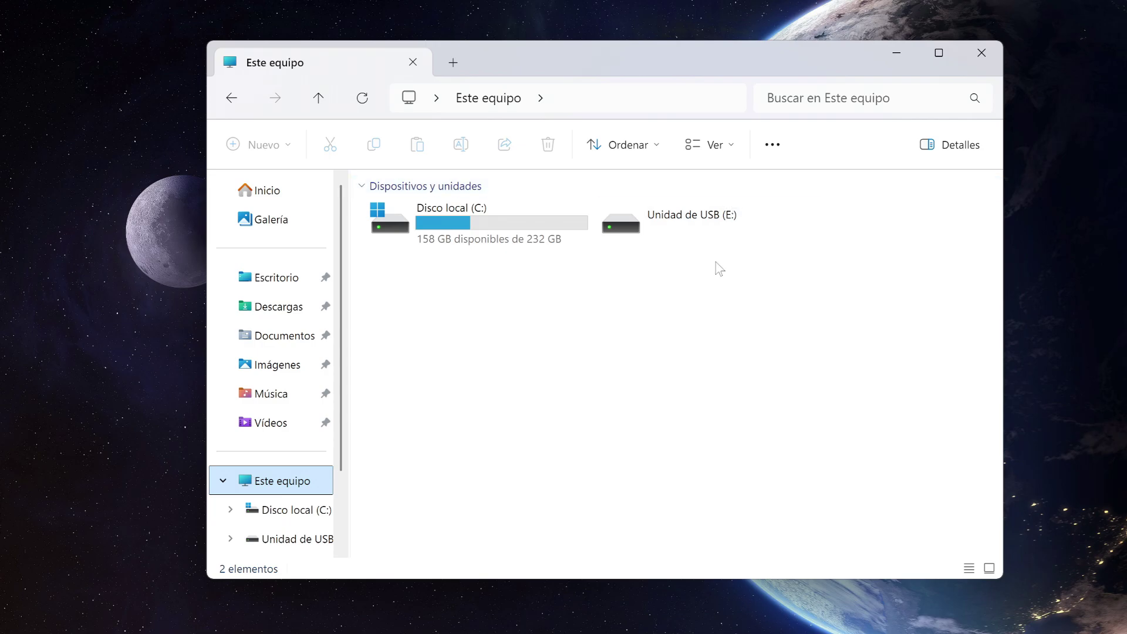
pyautogui.click(985, 56)
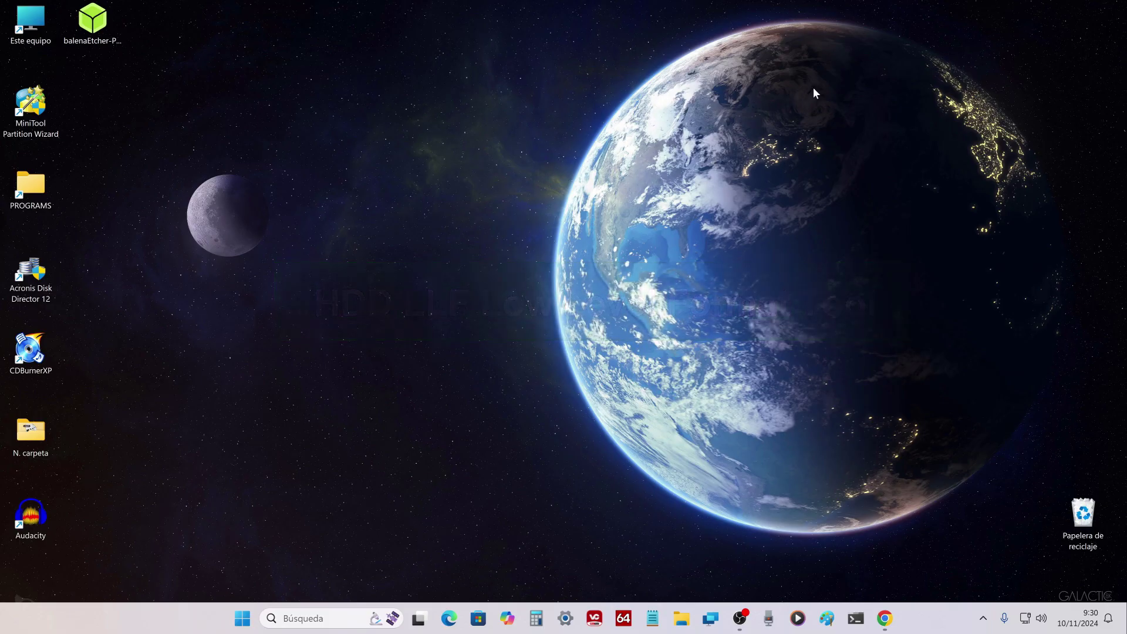
# Follow the link in the YouTube video's description to HDDGURU and download the no-installation executable of HDD Low Level Format Tool ver.4.40.
pyautogui.scroll(-6, 230, 473)
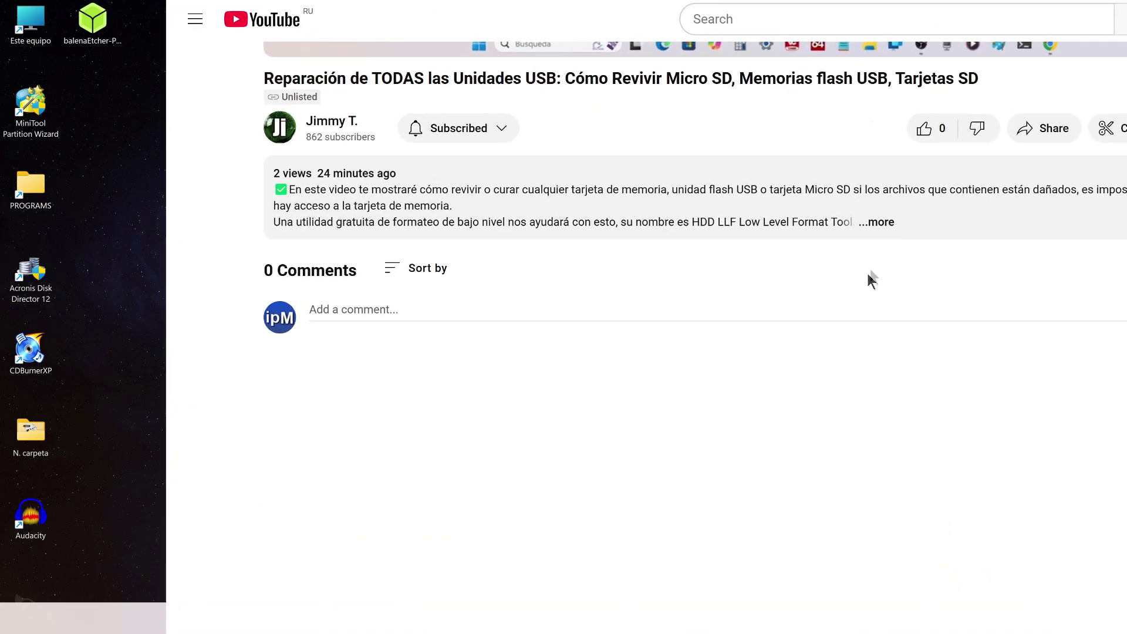
pyautogui.click(880, 221)
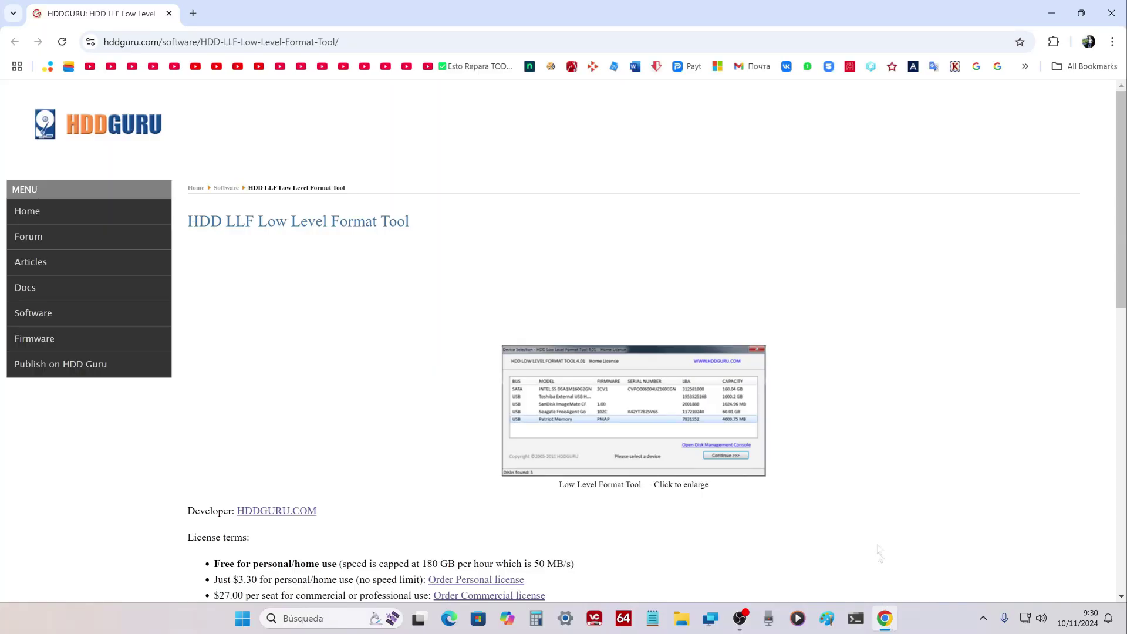
pyautogui.scroll(-5, 898, 423)
pyautogui.scroll(-3, 898, 422)
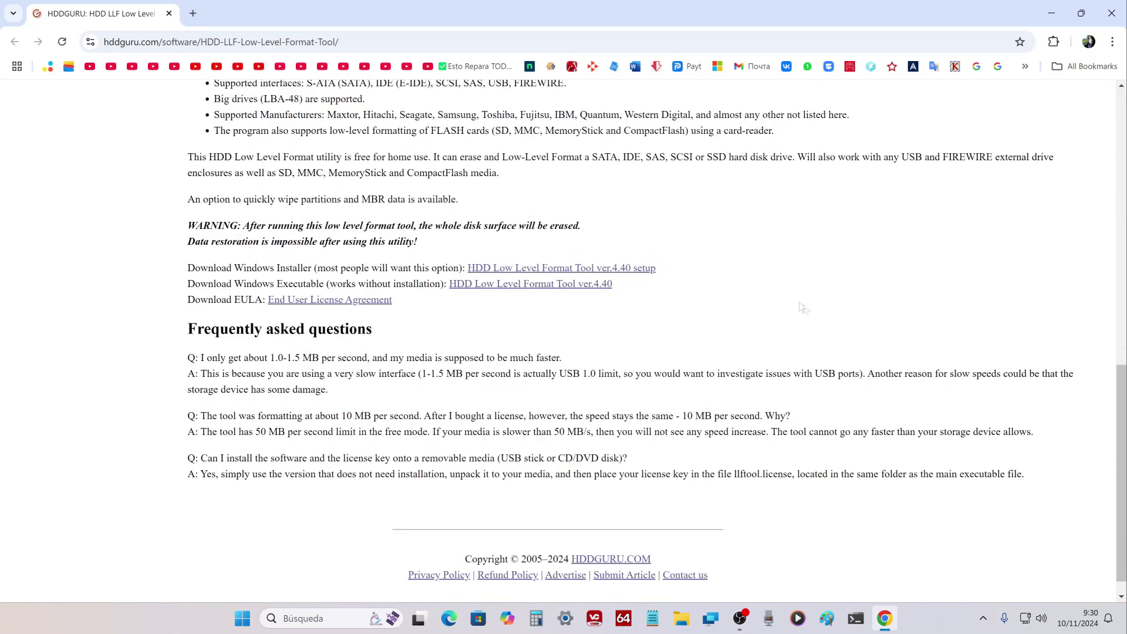
pyautogui.click(558, 288)
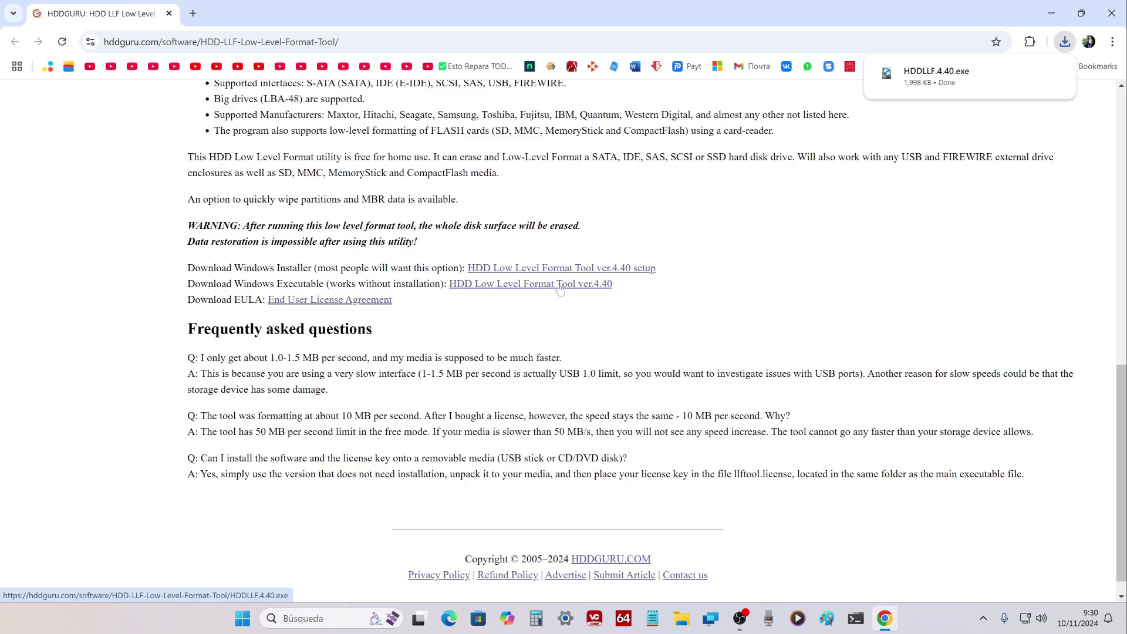
pyautogui.click(1106, 15)
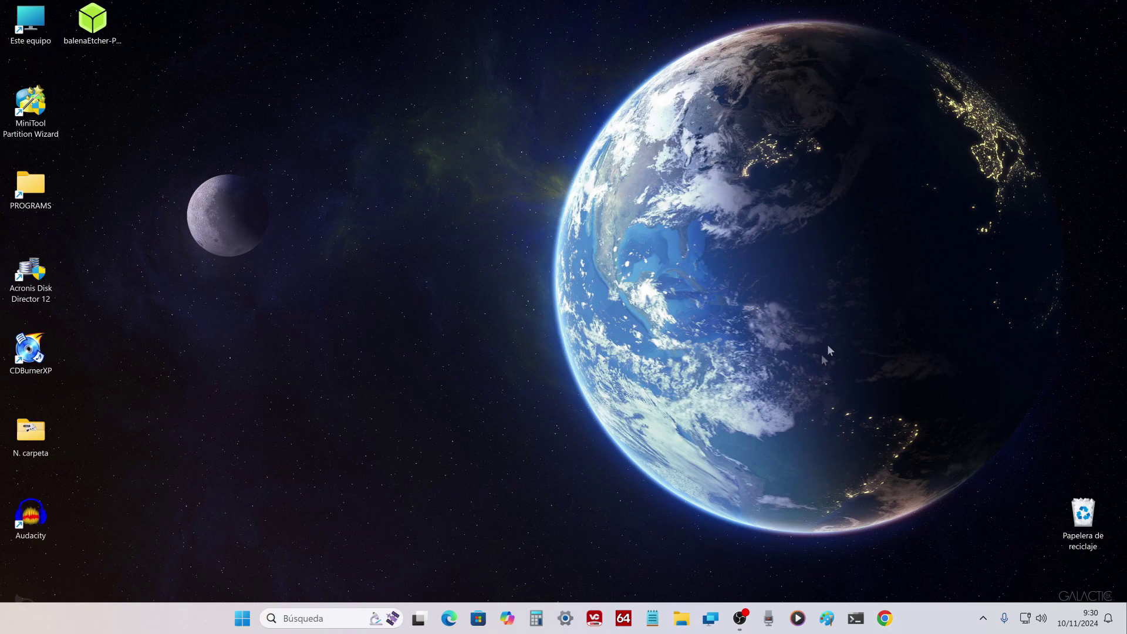
# Launch HDDLLF.4.40 from the Descargas folder, accept its license agreement and continue with the free version.
pyautogui.click(681, 618)
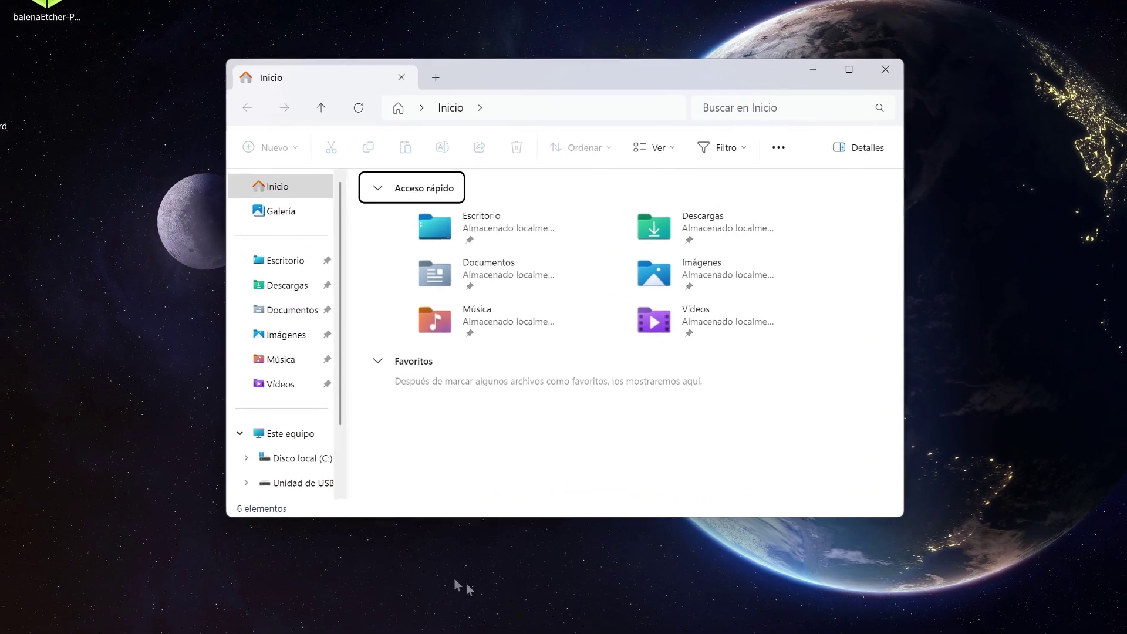
pyautogui.click(296, 295)
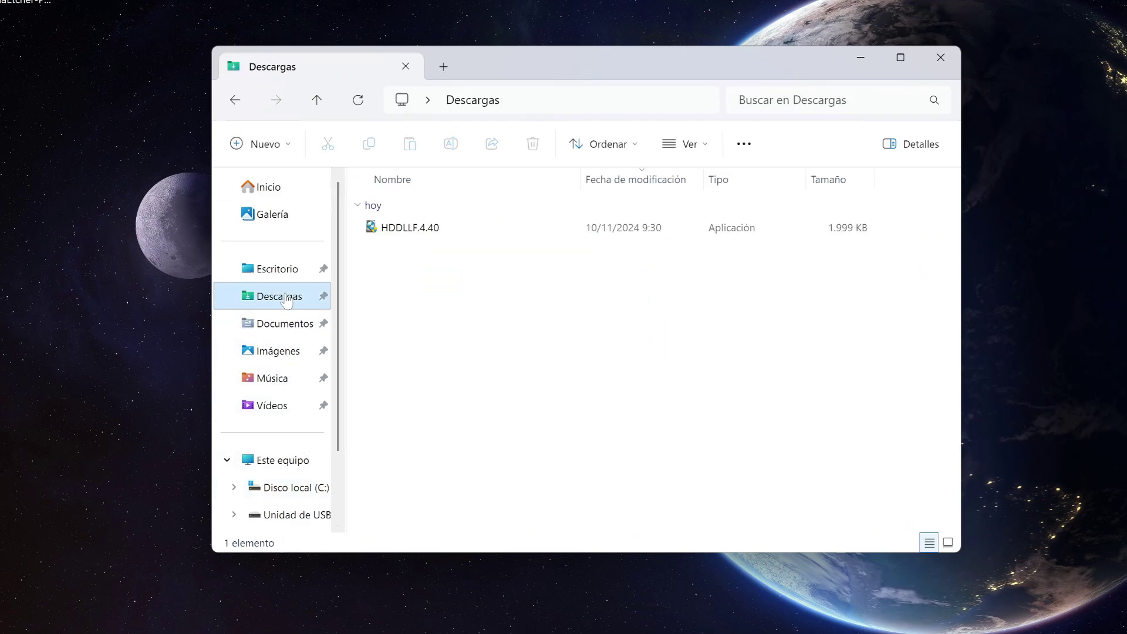
pyautogui.doubleClick(419, 230)
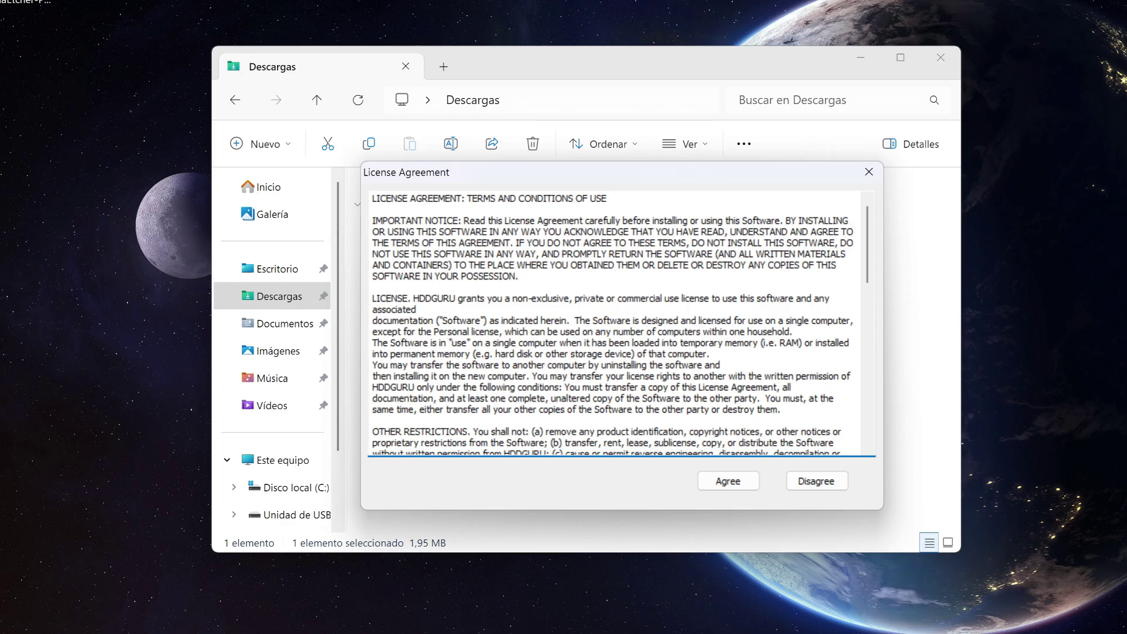
pyautogui.click(939, 57)
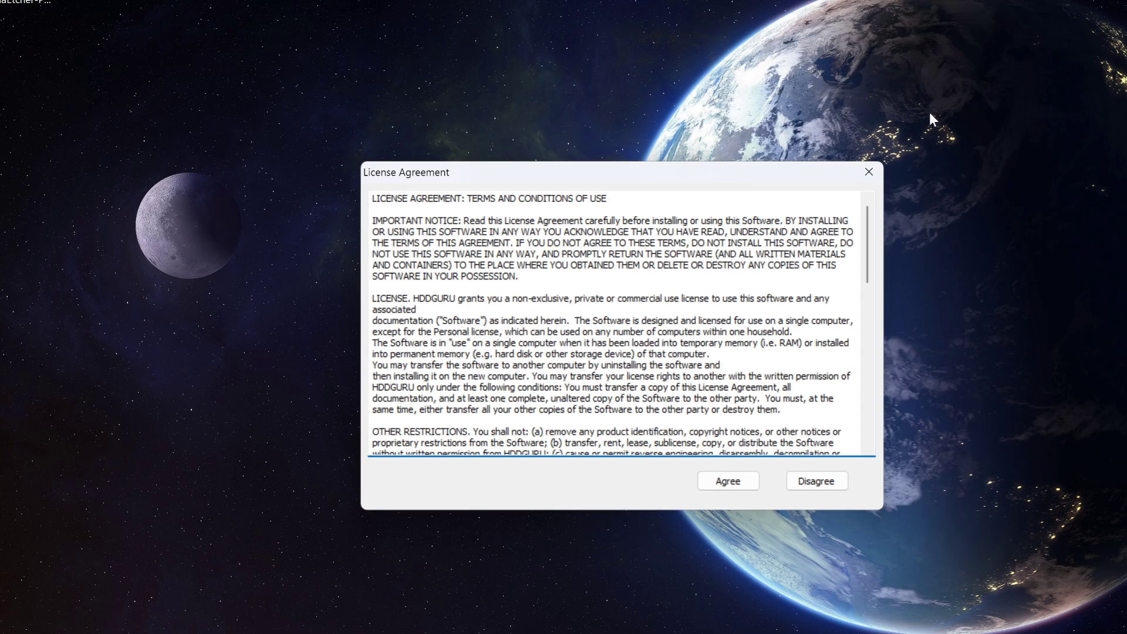
pyautogui.click(753, 485)
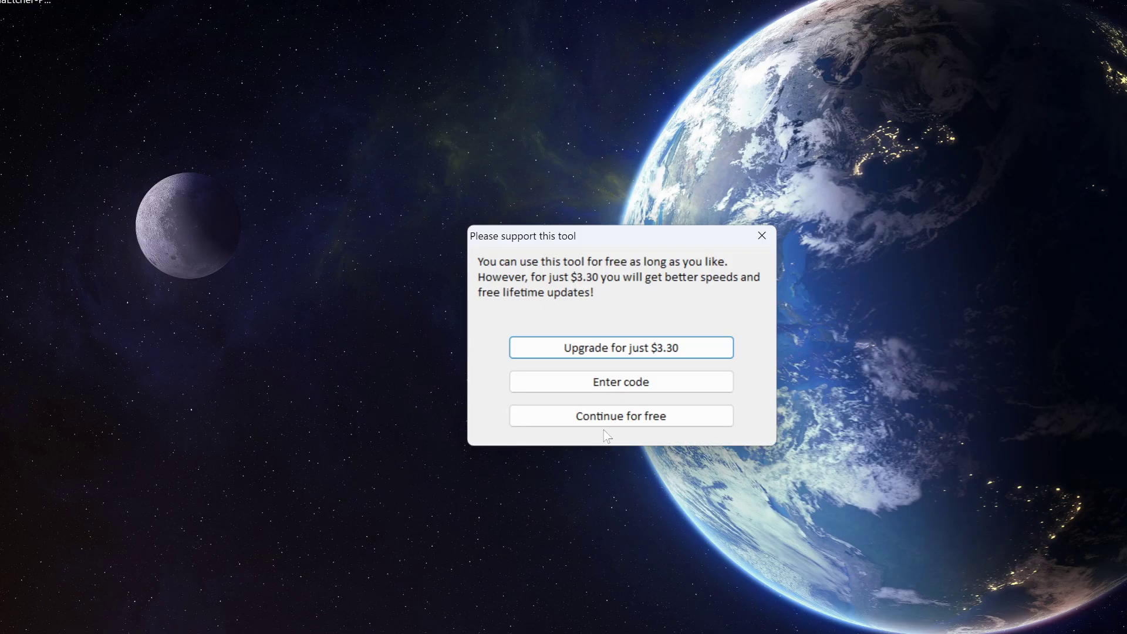
pyautogui.click(691, 423)
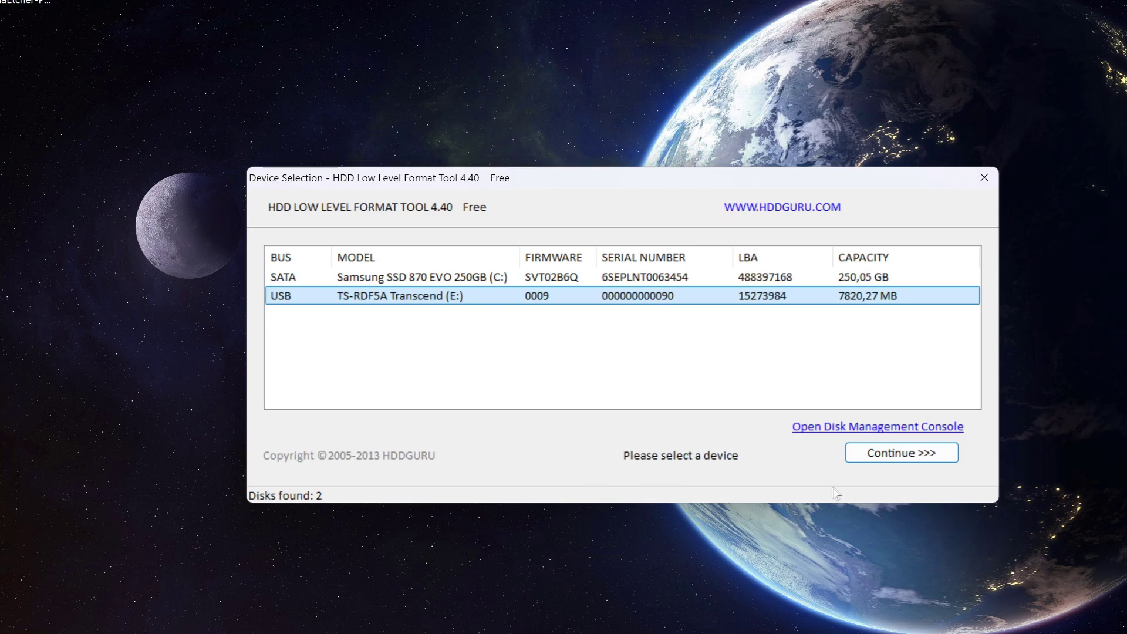
# Run a full low-level format on the TS-RDF5A Transcend (E:) USB device without quick wipe, and close the tool.
pyautogui.click(859, 458)
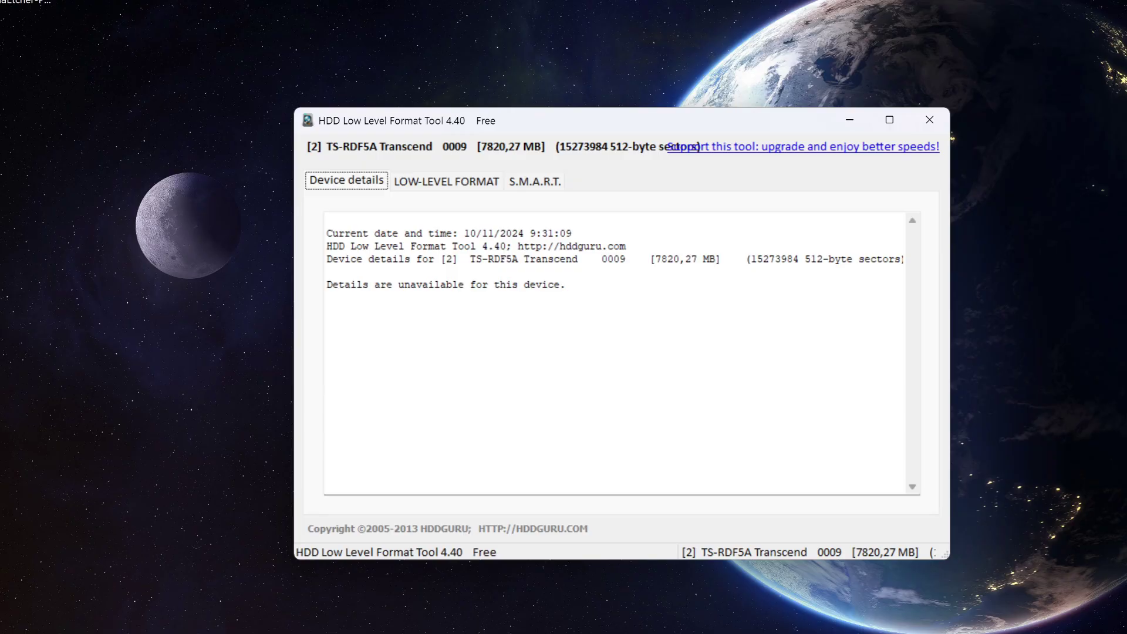
pyautogui.click(469, 183)
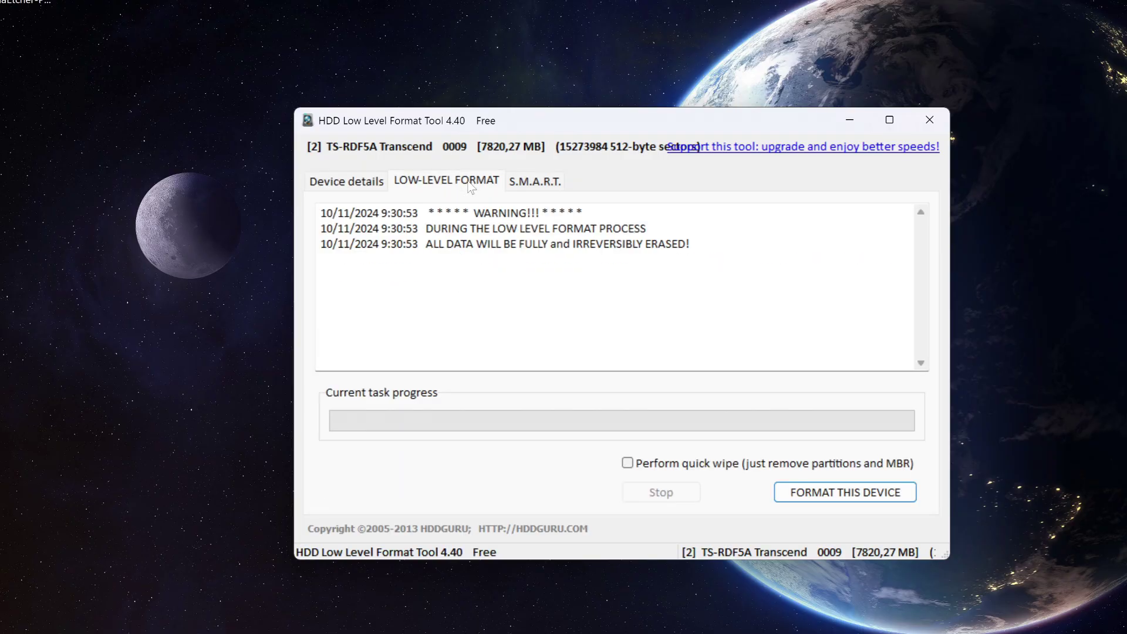
pyautogui.click(791, 496)
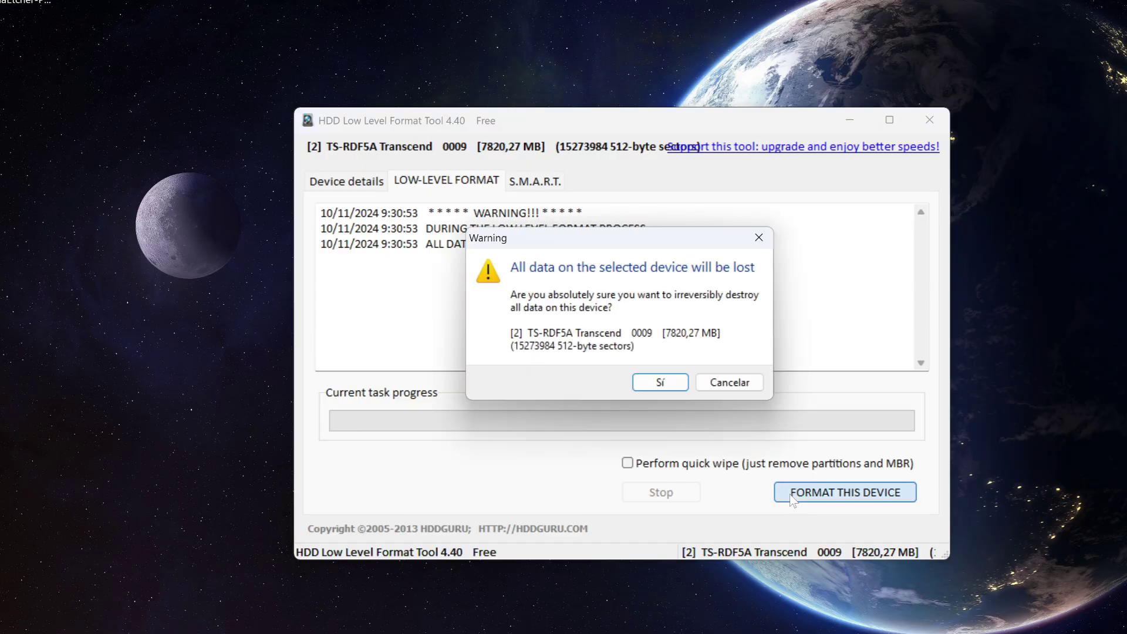
pyautogui.click(677, 388)
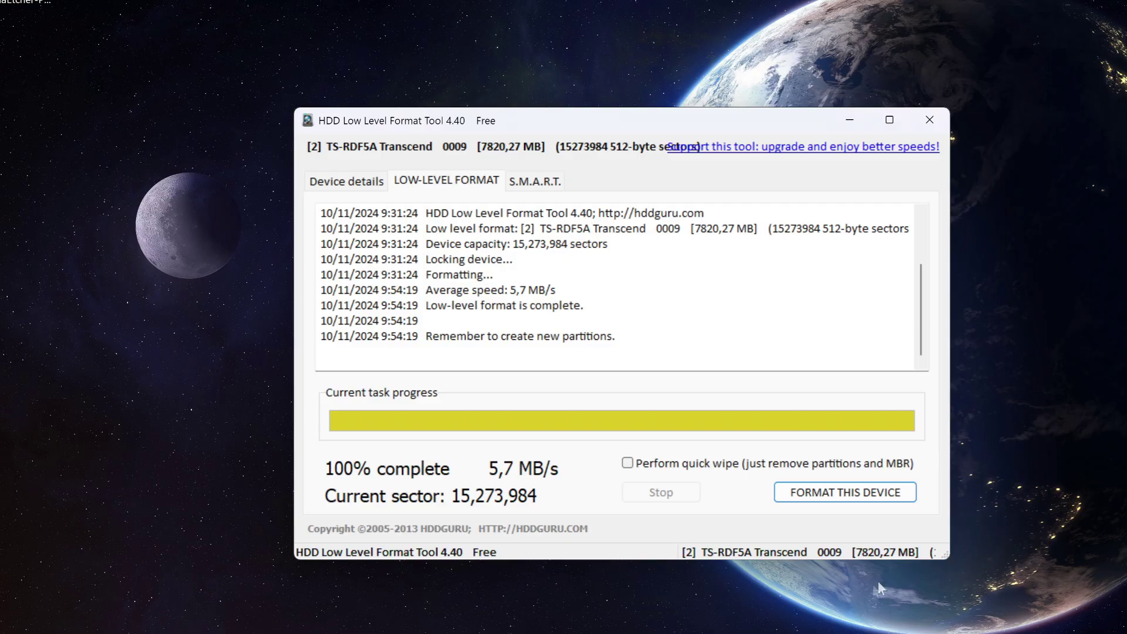
pyautogui.click(933, 124)
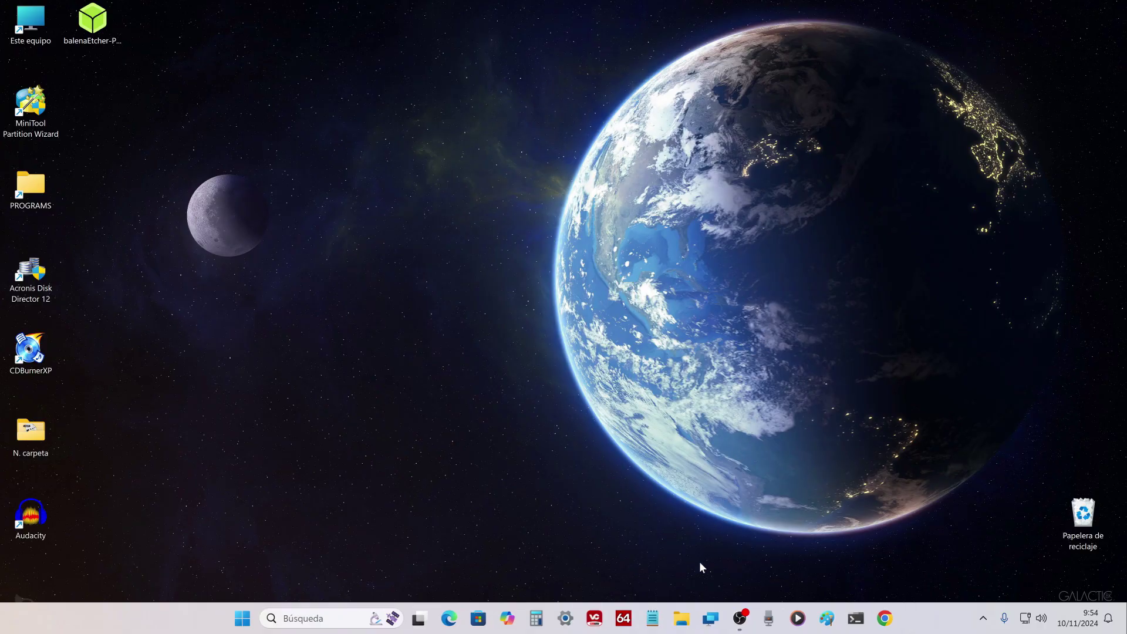
# Quick-format USB drive E: from Este equipo as FAT32 with 4096-byte allocation units, and close the format dialog.
pyautogui.click(681, 618)
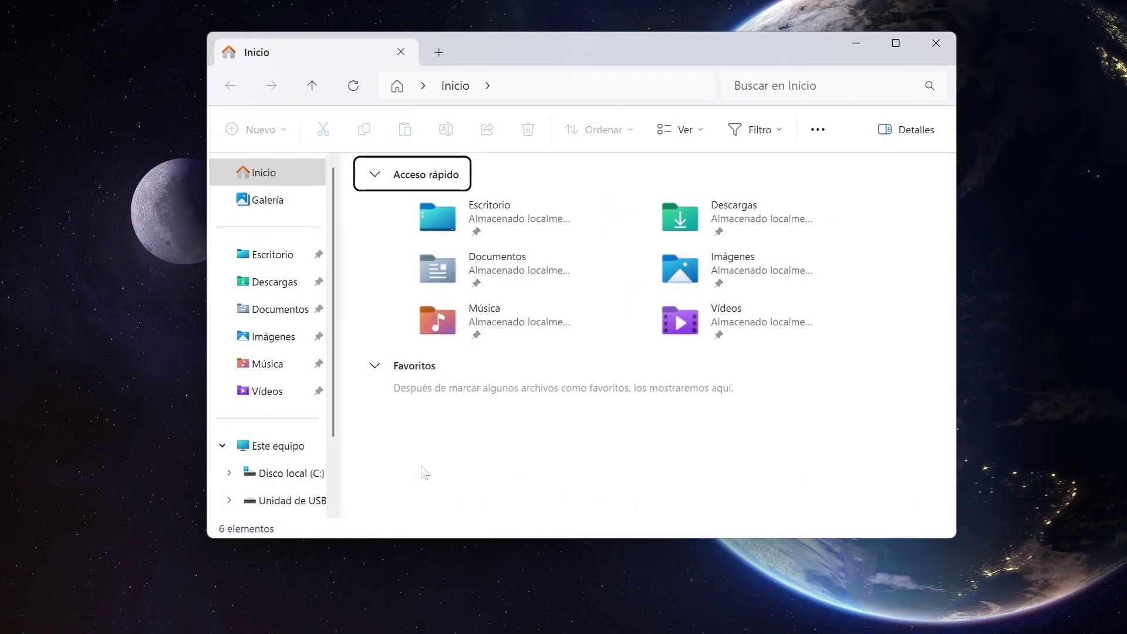
pyautogui.click(278, 444)
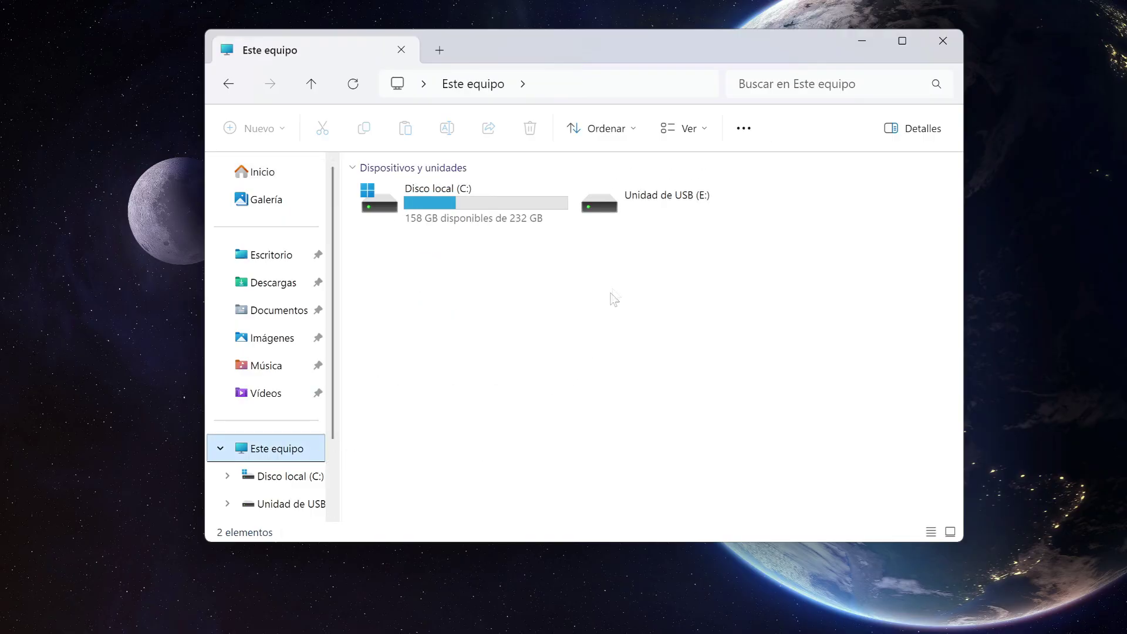
pyautogui.doubleClick(657, 213)
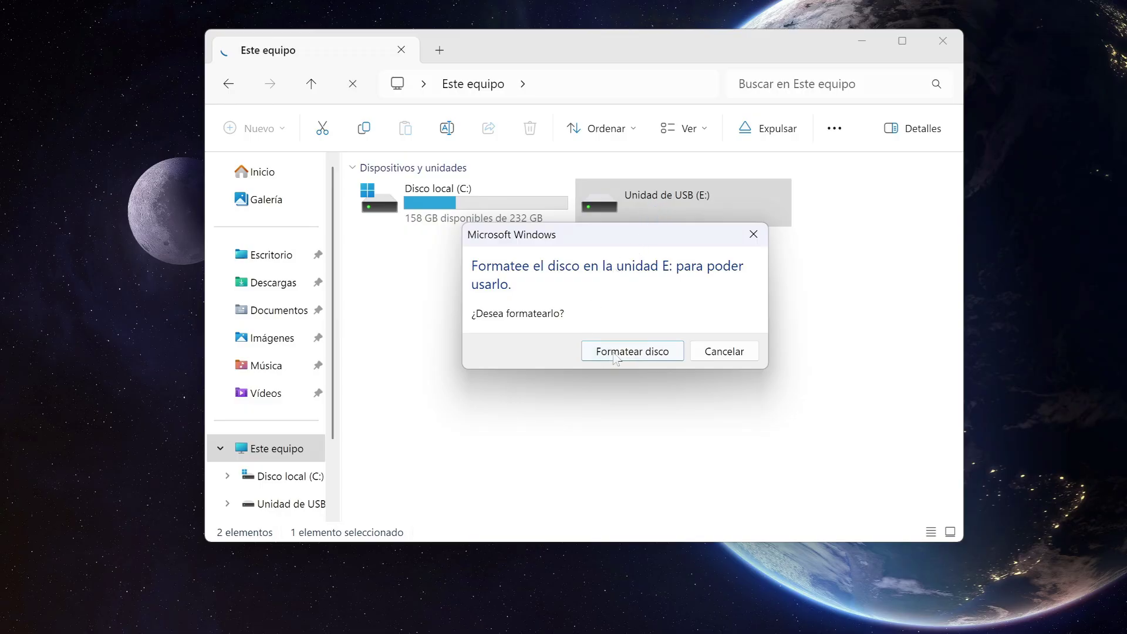
pyautogui.click(659, 364)
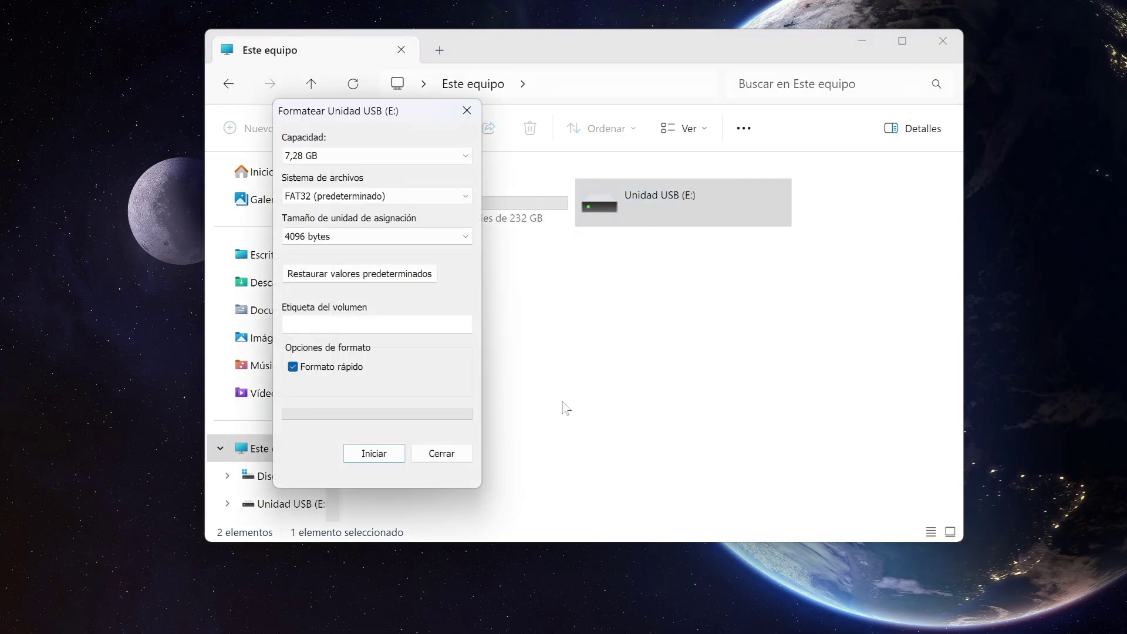
pyautogui.click(394, 460)
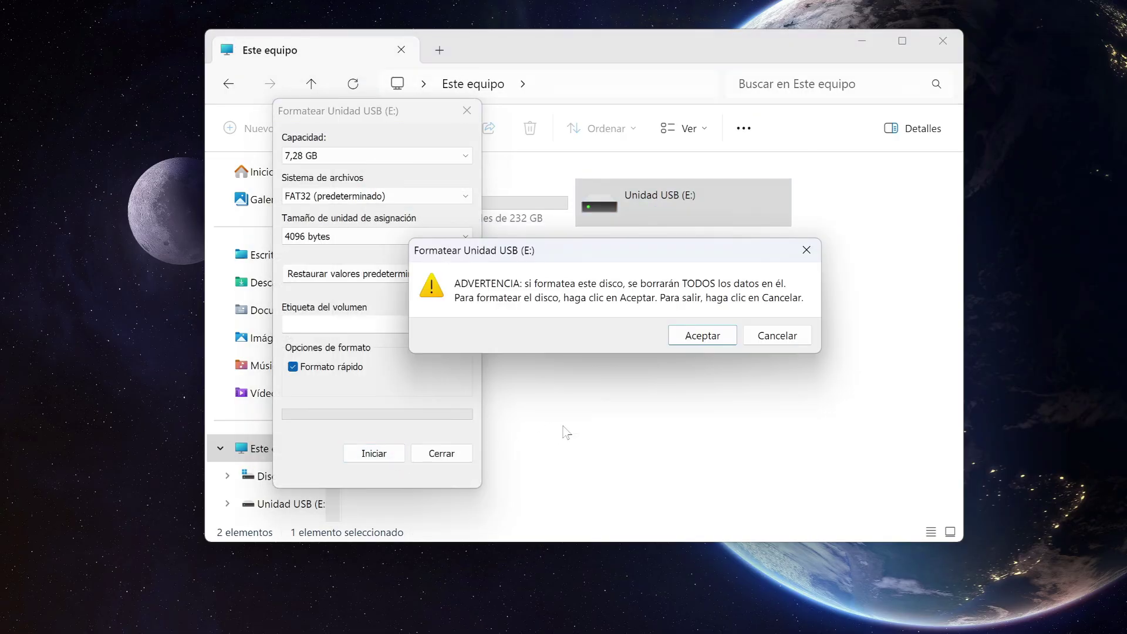
pyautogui.click(696, 339)
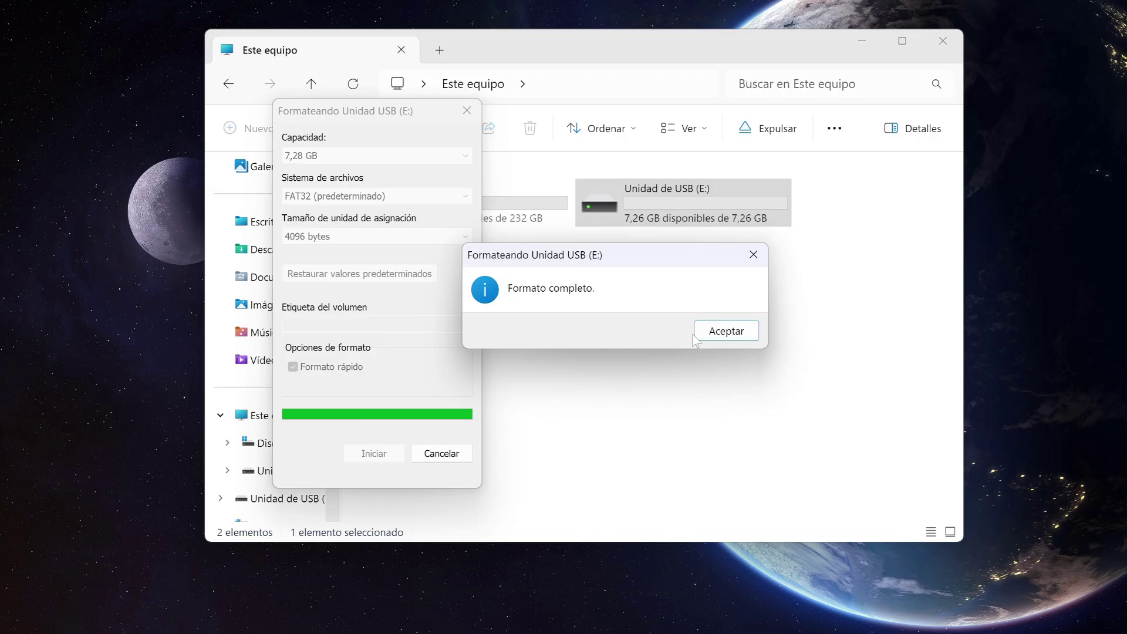
pyautogui.click(704, 332)
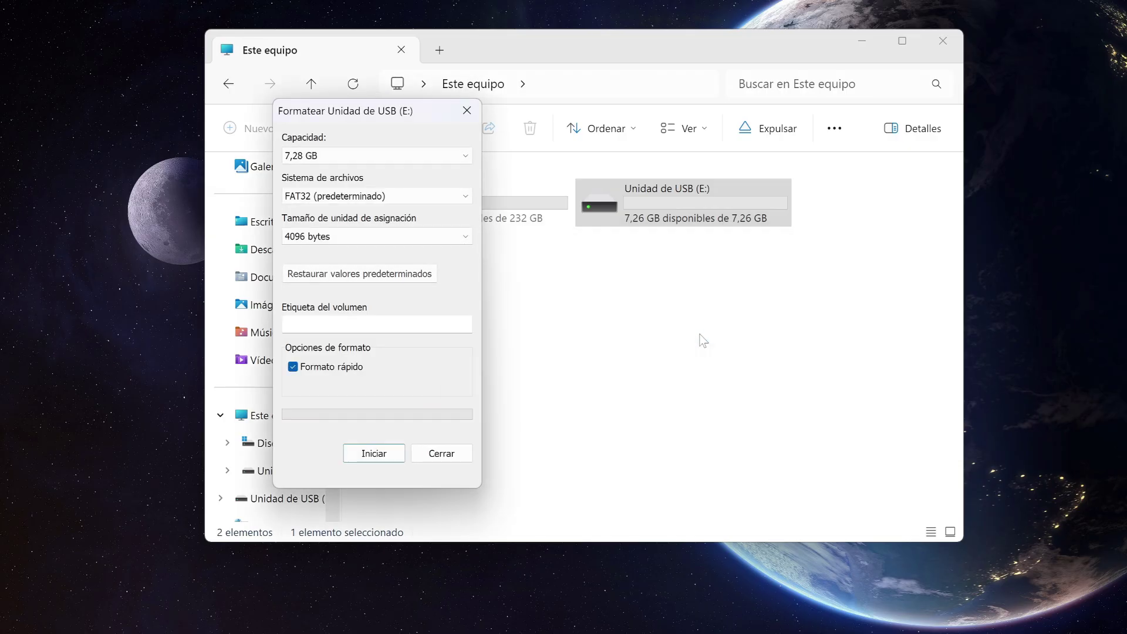
pyautogui.click(455, 456)
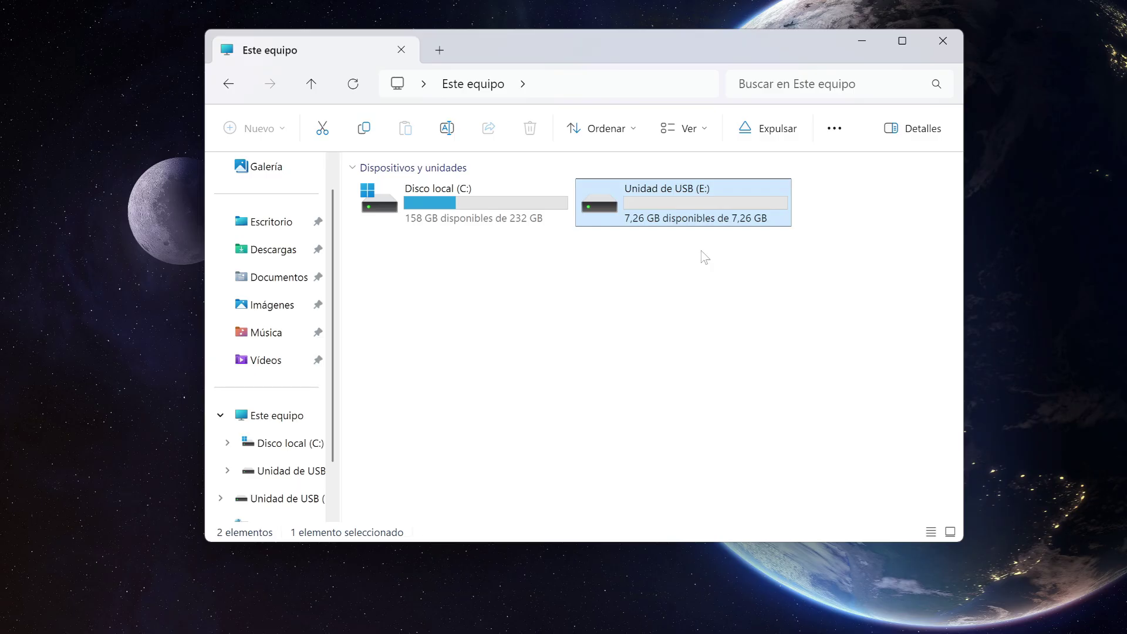
# Open USB drive E: to check its contents, return to Este equipo and close File Explorer.
pyautogui.doubleClick(686, 216)
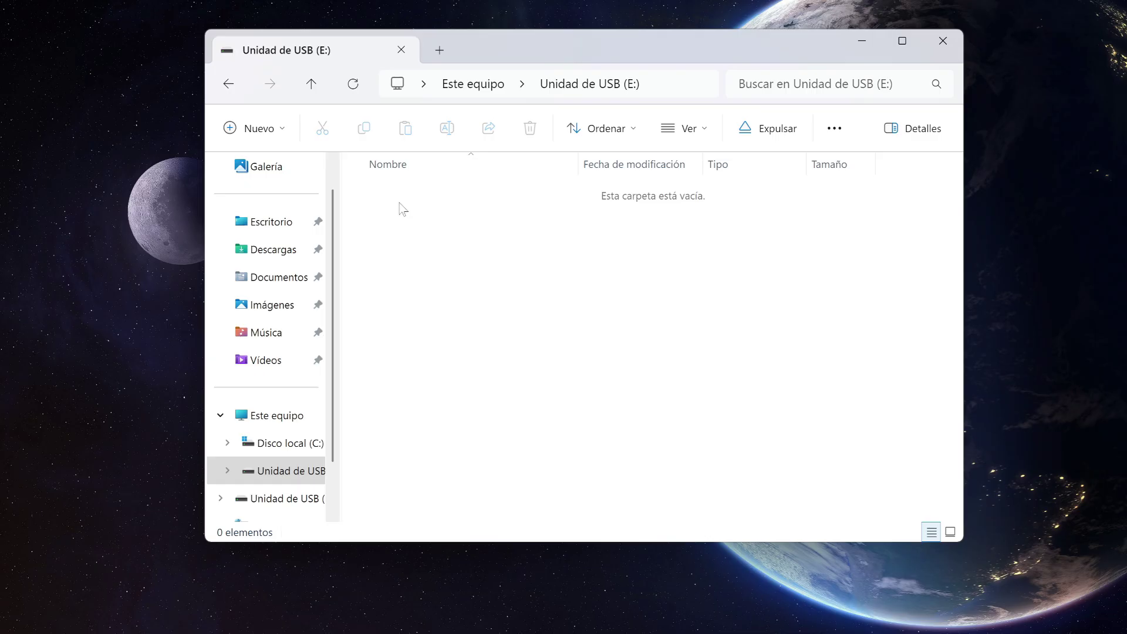
pyautogui.click(312, 85)
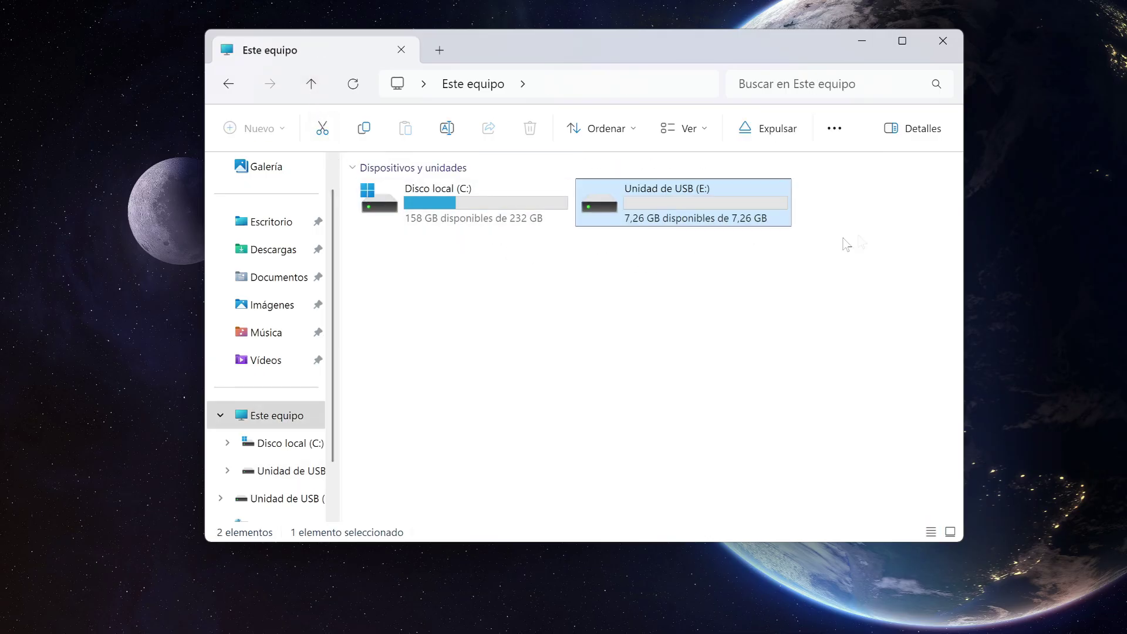
pyautogui.click(943, 41)
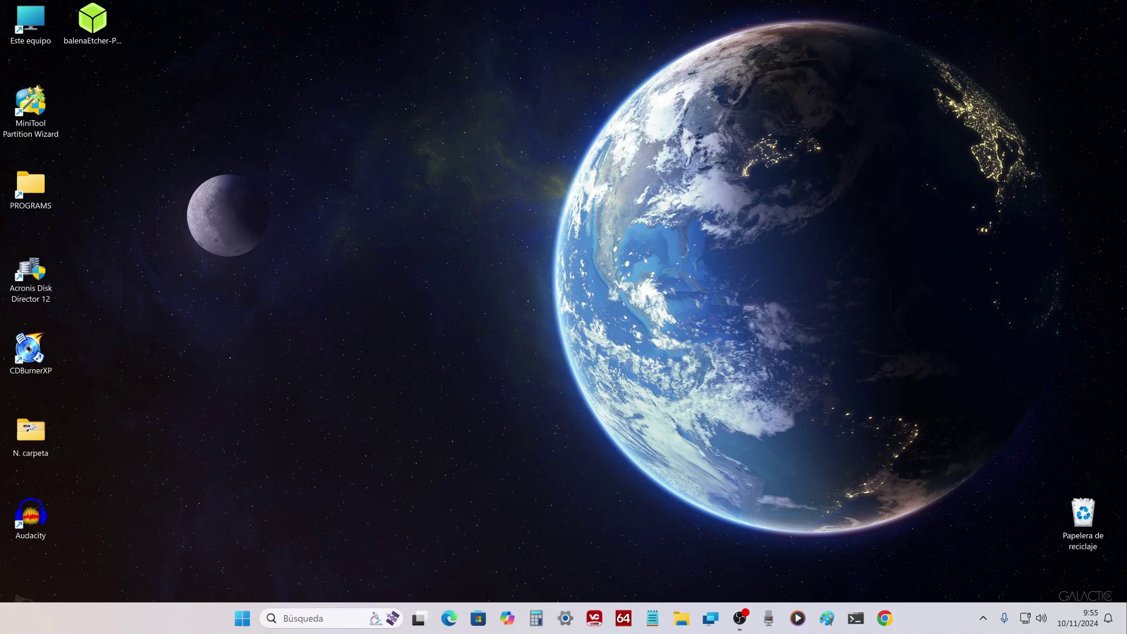